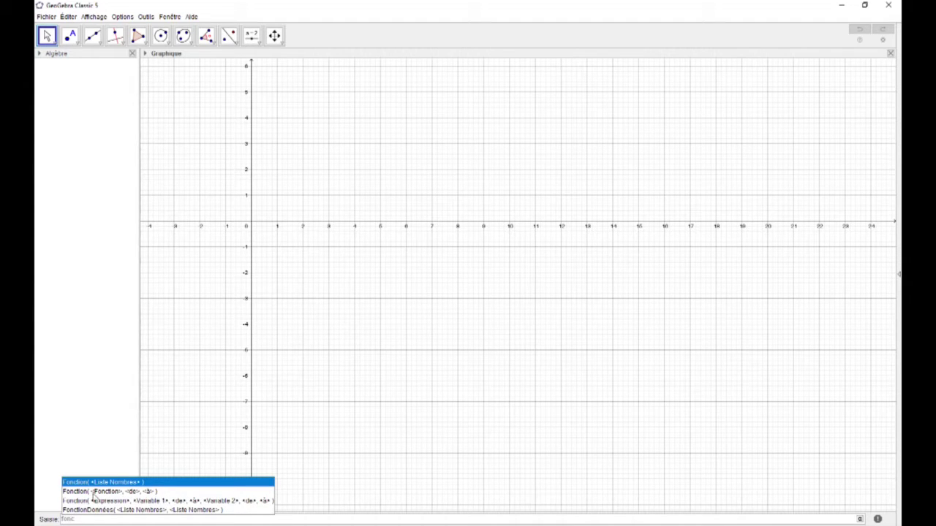
# Step: Plot the function 2x+1 restricted to the interval from -4 to 5 using the Fonction command
pyautogui.click(154, 493)
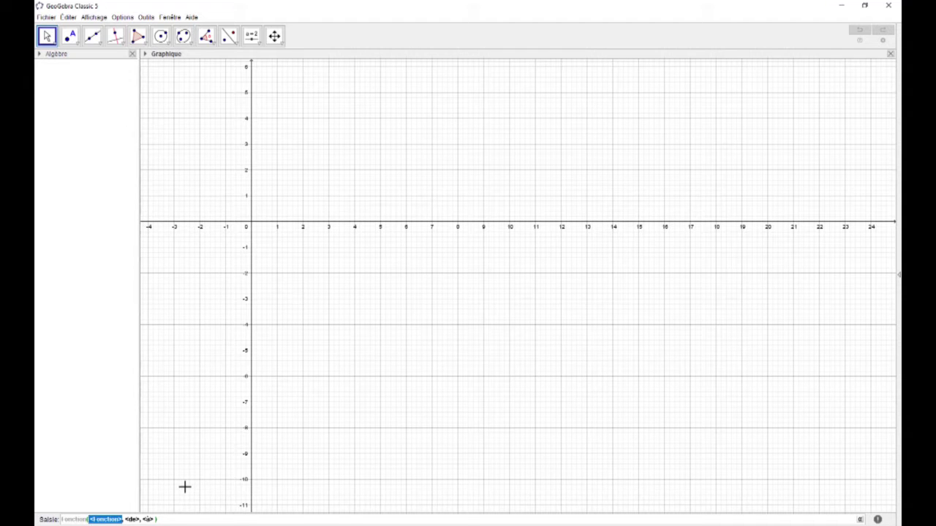
pyautogui.write('2x+')
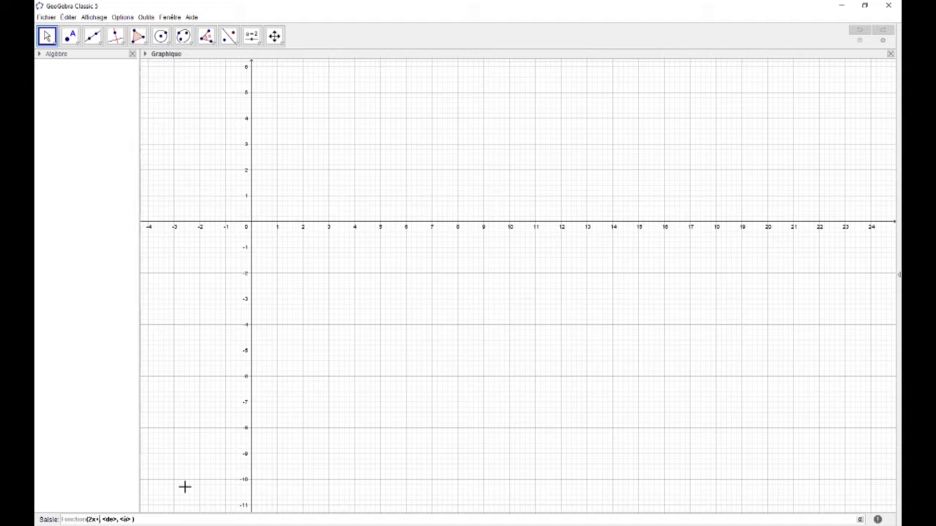
pyautogui.write('1')
pyautogui.press('Tab')
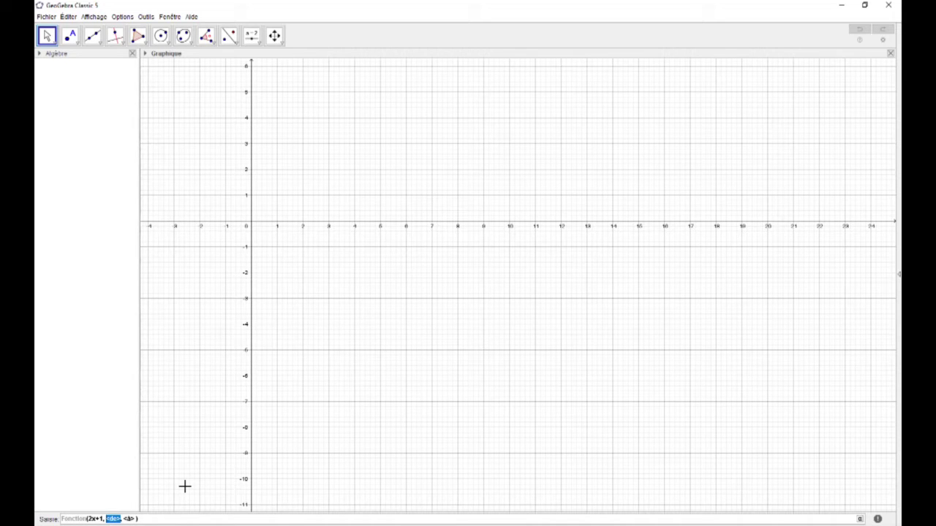
pyautogui.write('-4')
pyautogui.press('Tab')
pyautogui.write('5')
pyautogui.press('Return')
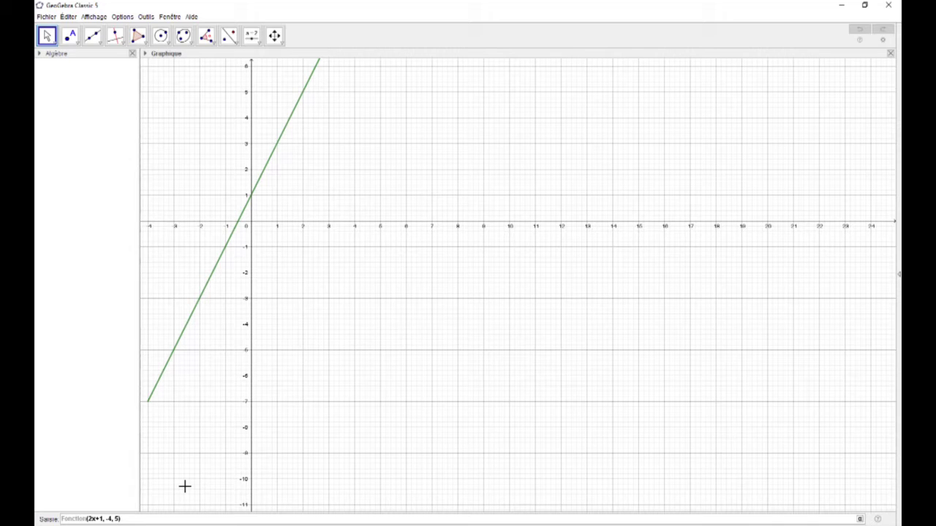
pyautogui.press('Return')
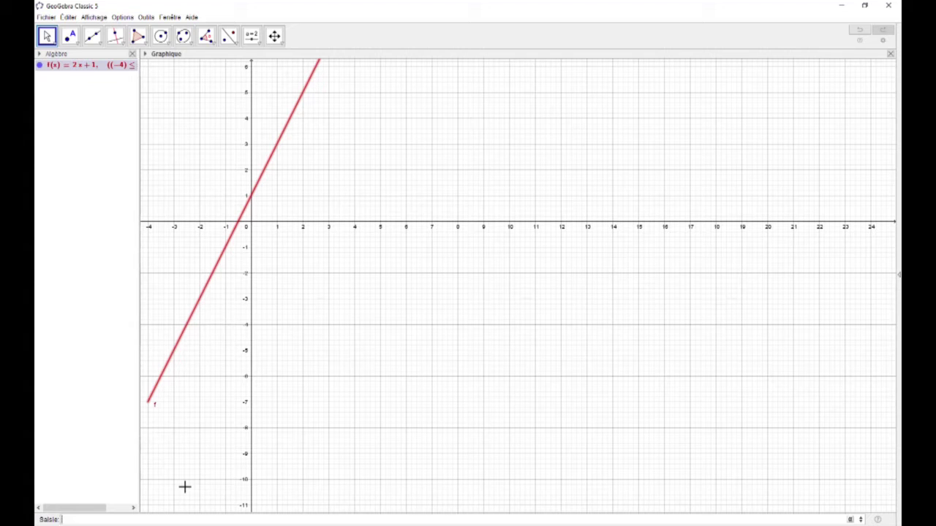
# Step: Plot the function x^2-2x+1 restricted to the interval from -2 to 4 using the Fonction command
pyautogui.write('foncti')
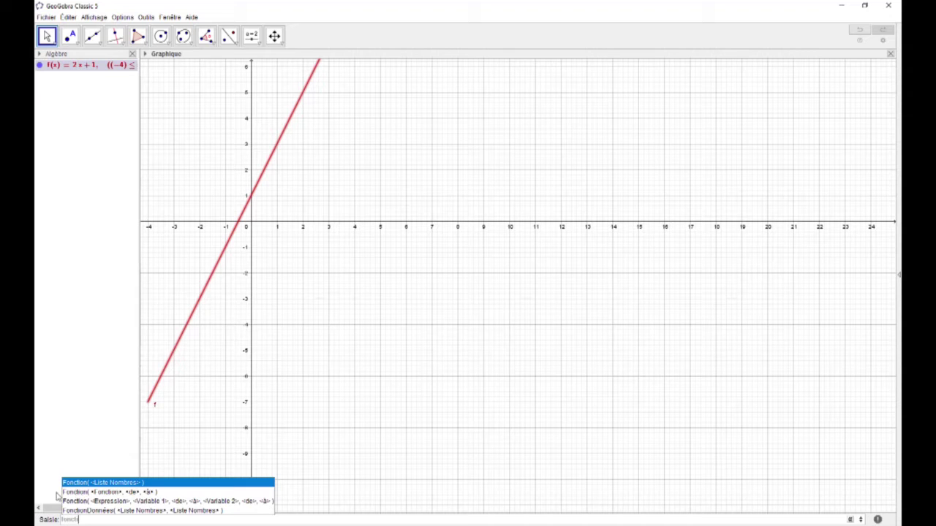
pyautogui.click(145, 492)
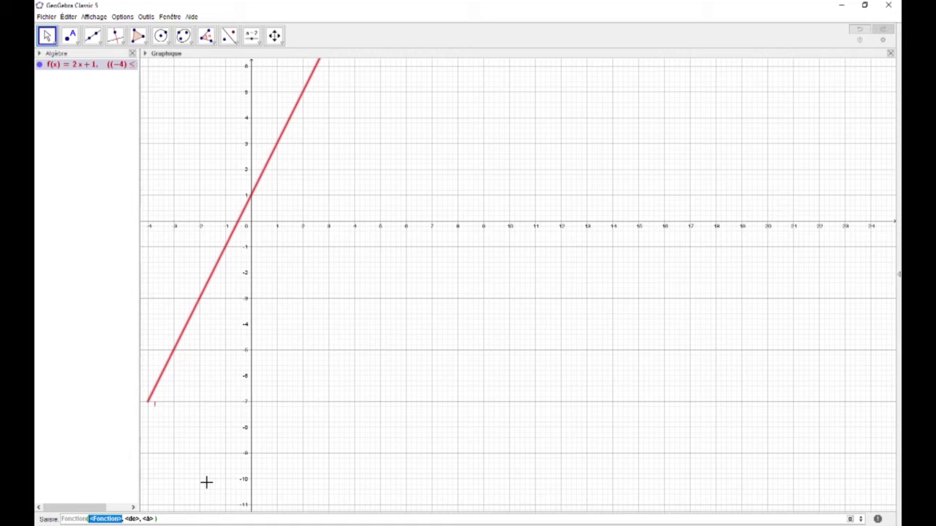
pyautogui.write('x^2-2x+1')
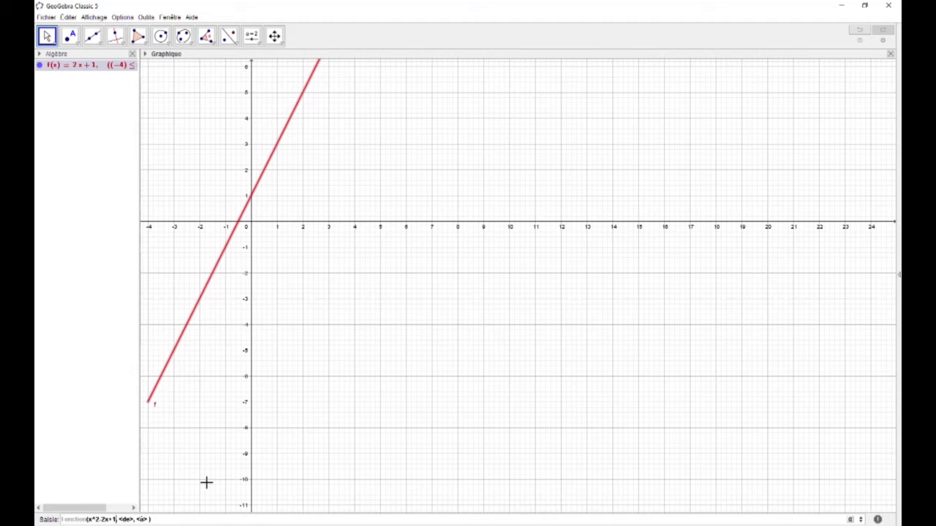
pyautogui.press('Tab')
pyautogui.write('-2')
pyautogui.press('Tab')
pyautogui.write('4')
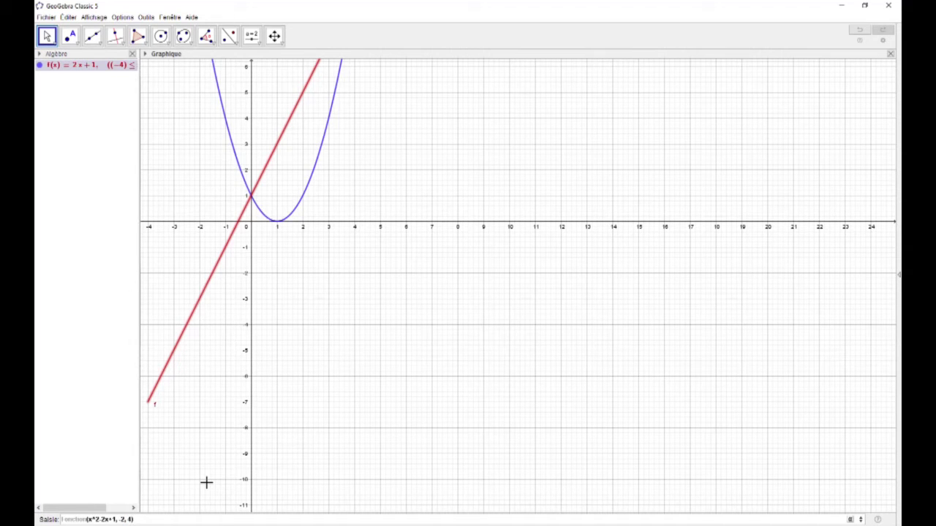
pyautogui.press('Return')
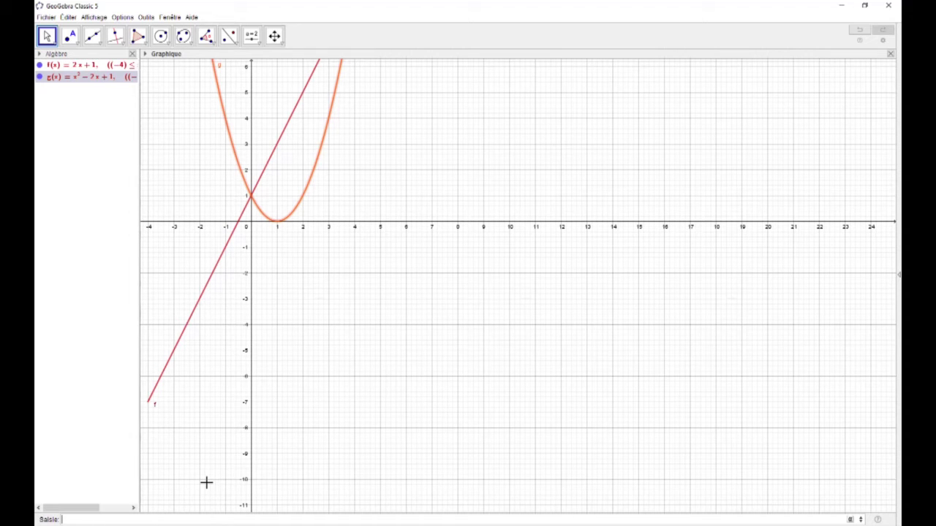
# Step: Plot the function x^3-12x+5 restricted to the interval from -4 to 4.5 using the Fonction command
pyautogui.write('fon')
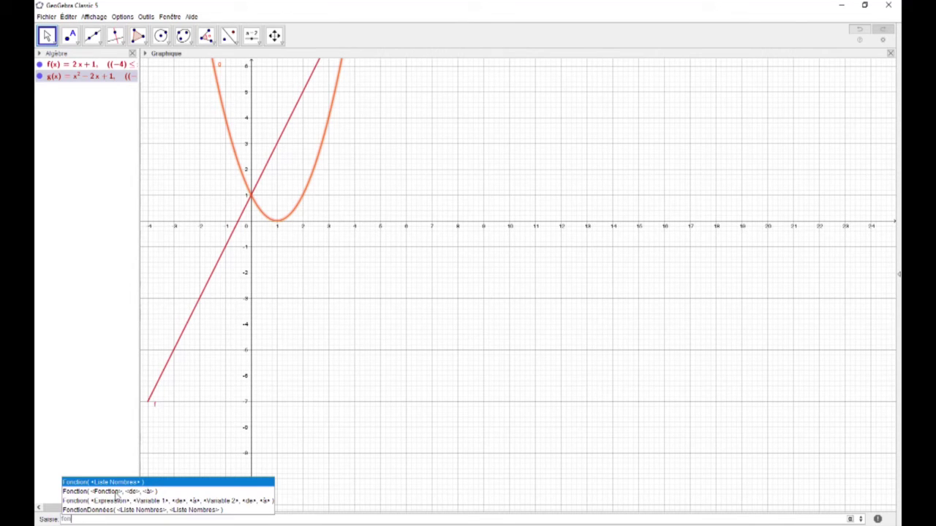
pyautogui.click(115, 493)
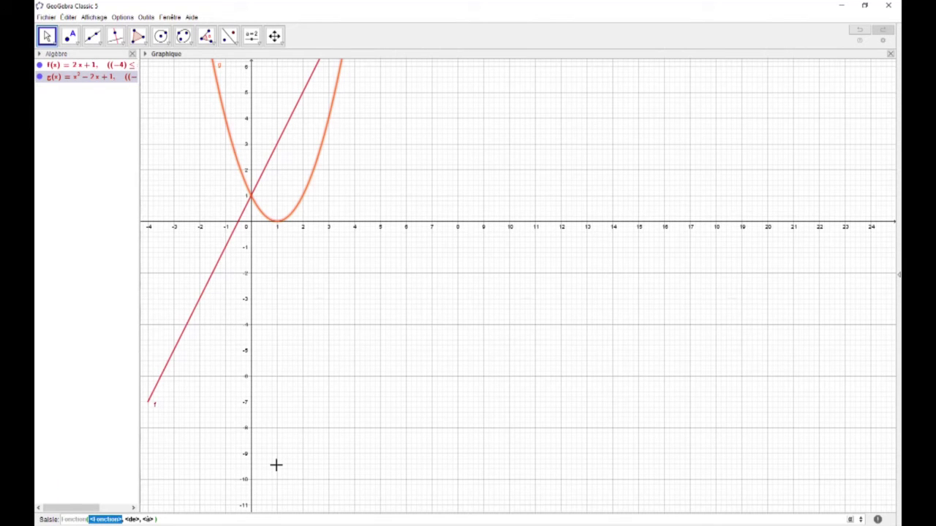
pyautogui.write('x')
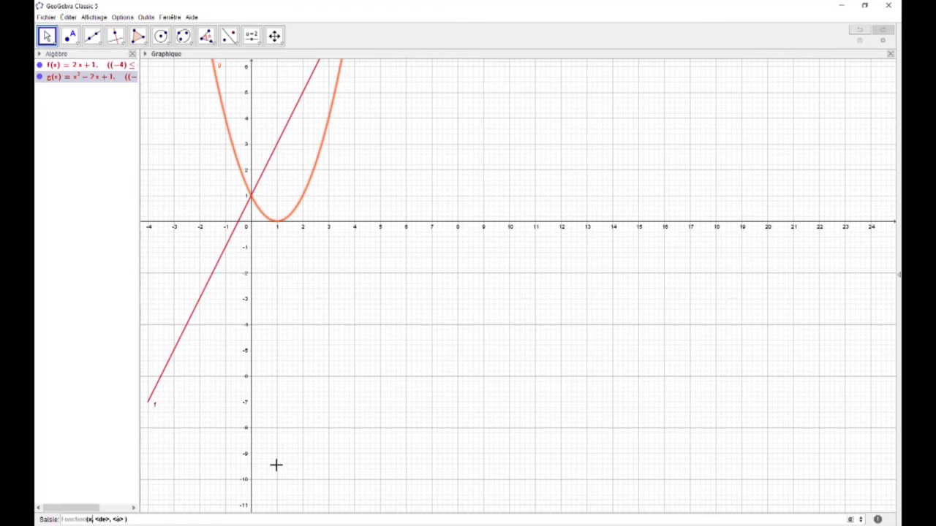
pyautogui.write('^3-12x+5')
pyautogui.press('Tab')
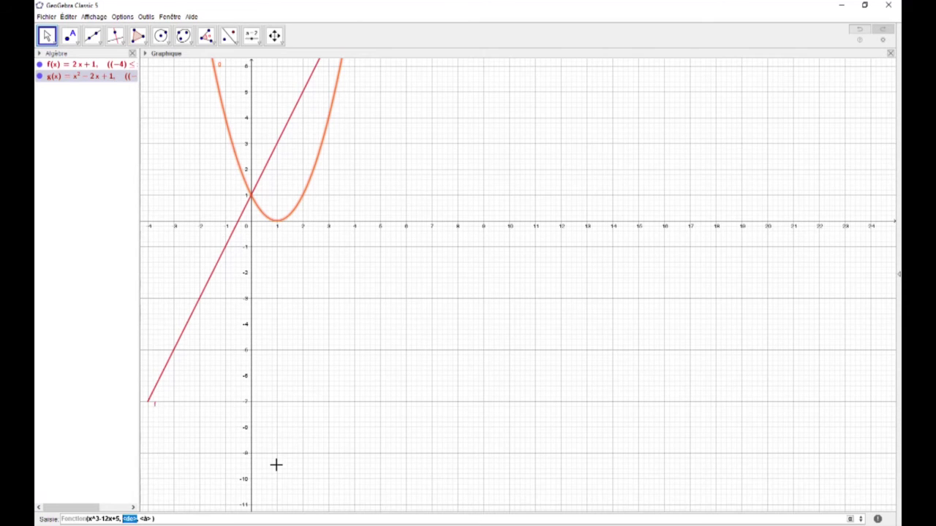
pyautogui.write('-4,')
pyautogui.press('Tab')
pyautogui.write('4')
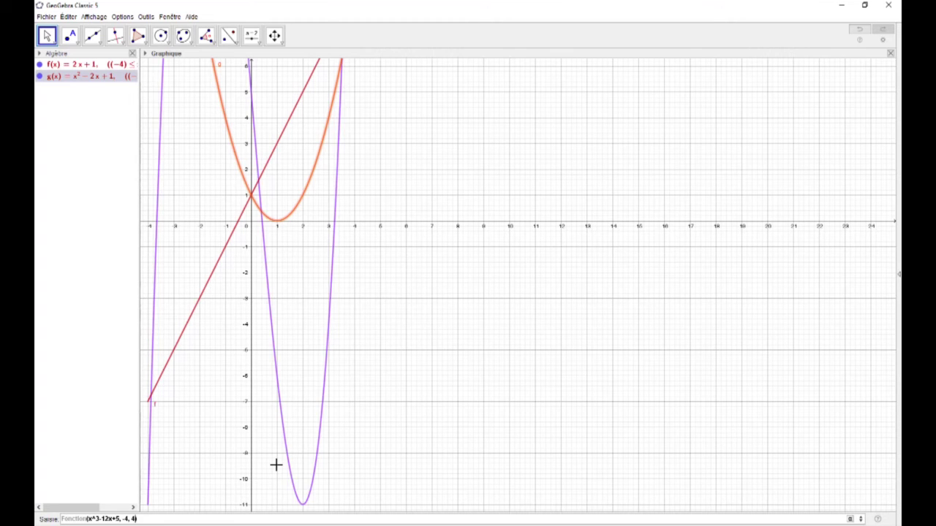
pyautogui.write('.5')
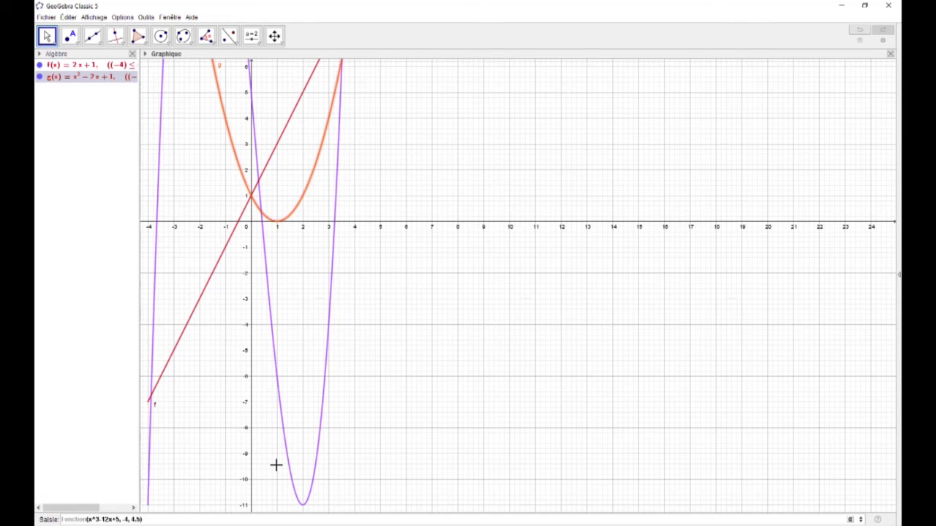
pyautogui.press('Return')
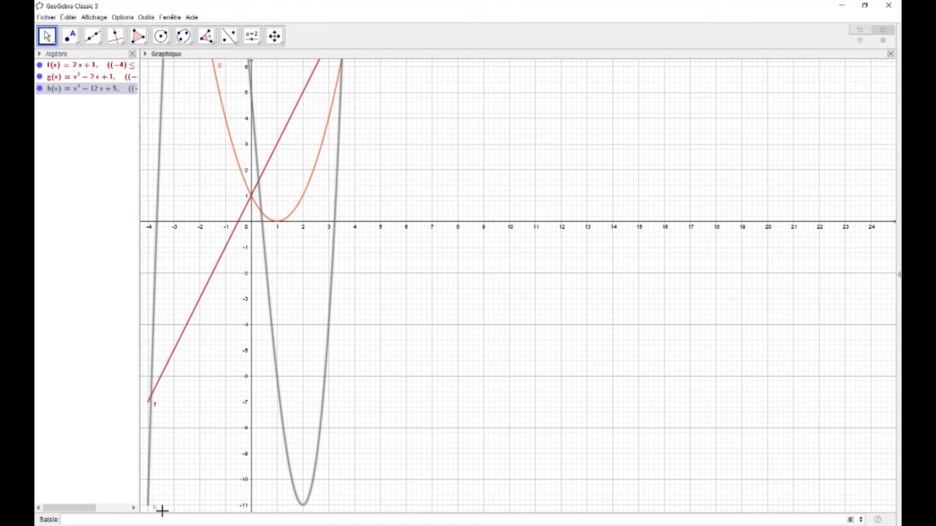
# Step: Reposition the graph and rescale both axes so all three curves fit completely and spread across the view
pyautogui.click(275, 36)
pyautogui.click(275, 37)
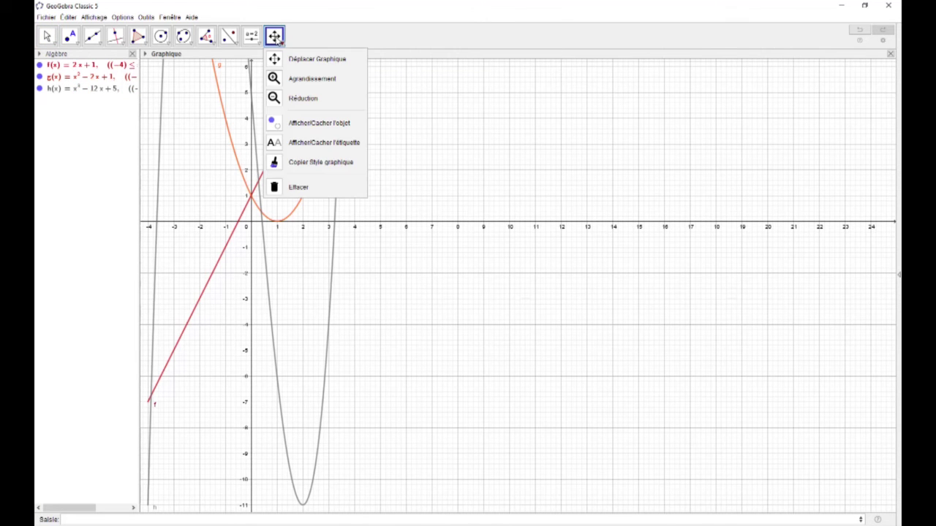
pyautogui.click(417, 157)
pyautogui.moveTo(417, 156); pyautogui.dragTo(612, 240)
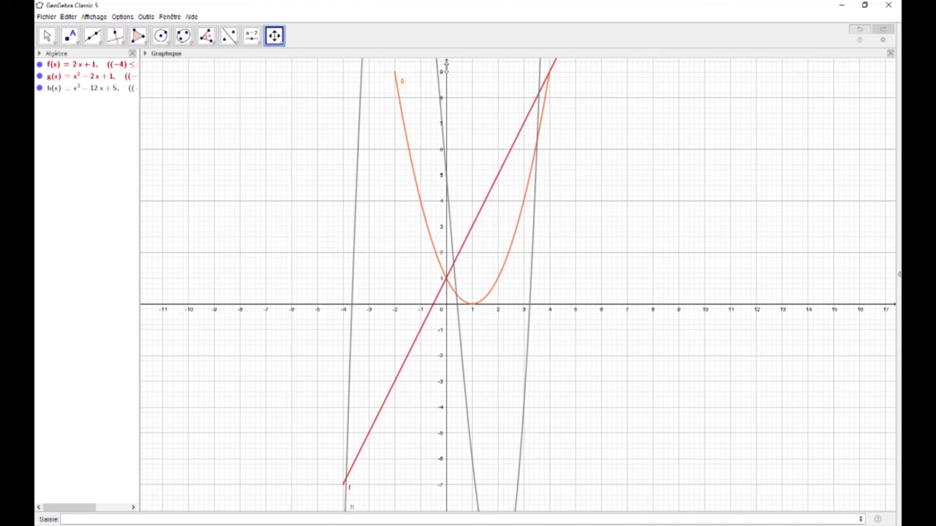
pyautogui.moveTo(445, 64); pyautogui.dragTo(452, 252)
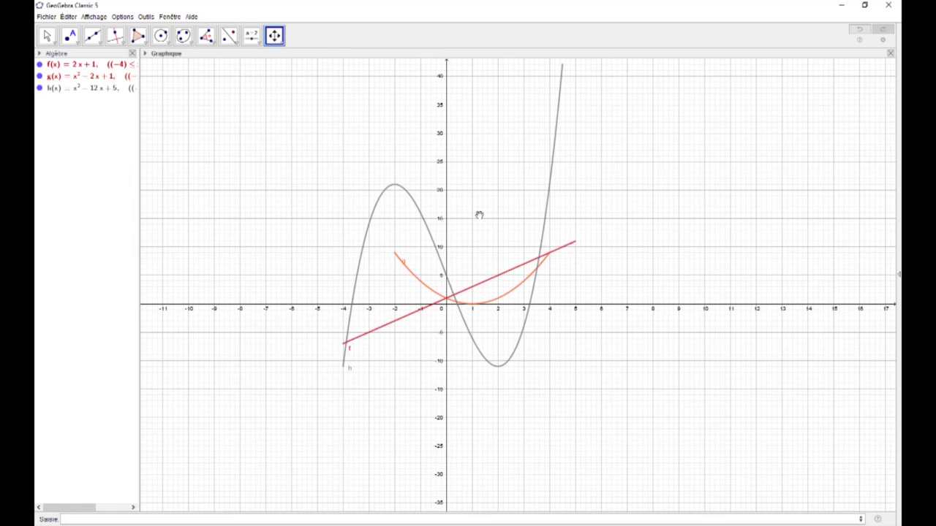
pyautogui.moveTo(479, 199); pyautogui.dragTo(486, 257)
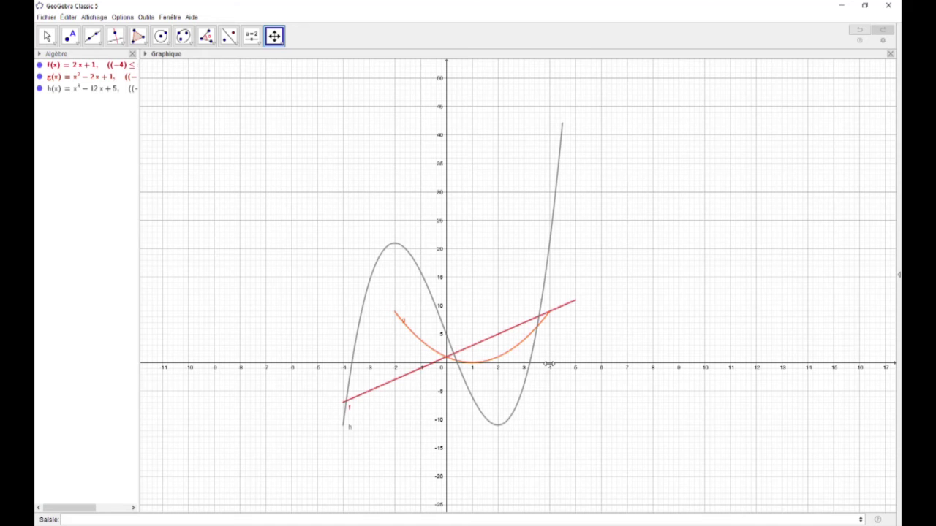
pyautogui.moveTo(549, 363); pyautogui.dragTo(691, 364)
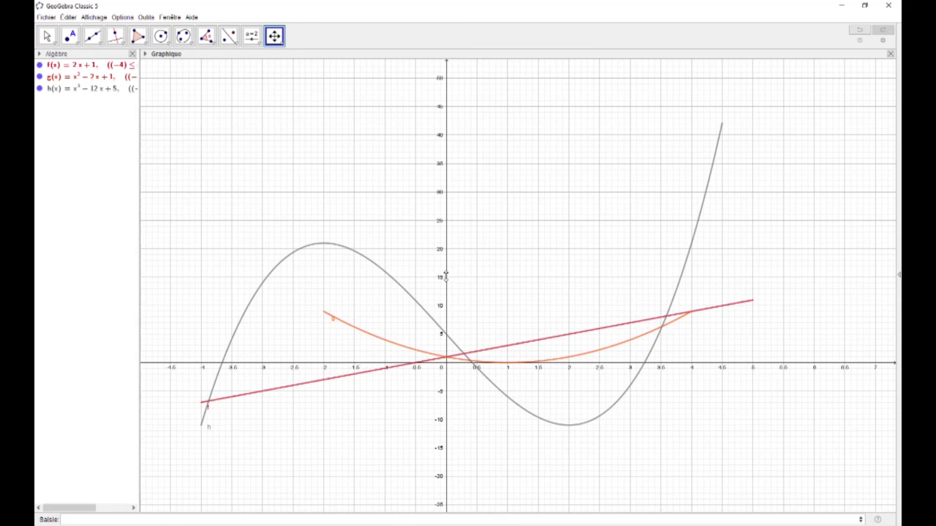
pyautogui.moveTo(449, 274); pyautogui.dragTo(448, 258)
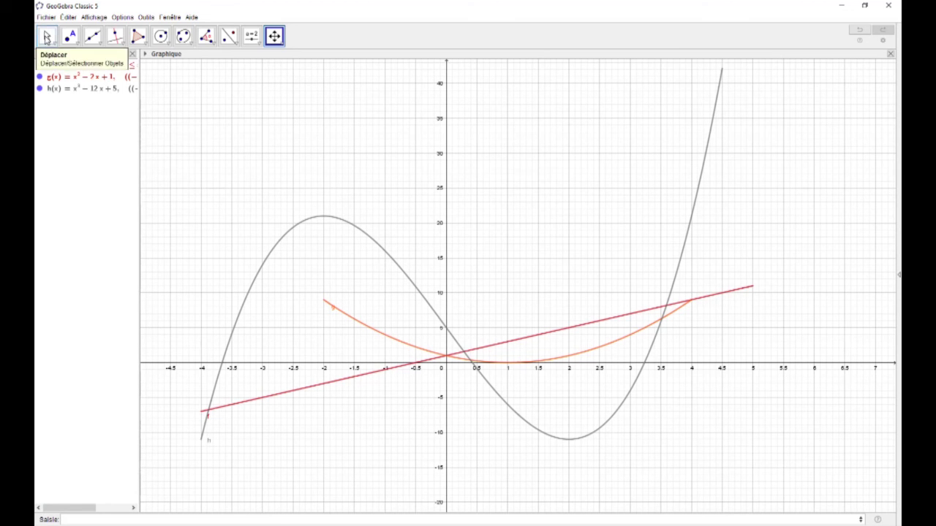
# Step: Highlight the line, the parabola and the cubic one after another to examine their endpoints, and clear the selection
pyautogui.click(47, 36)
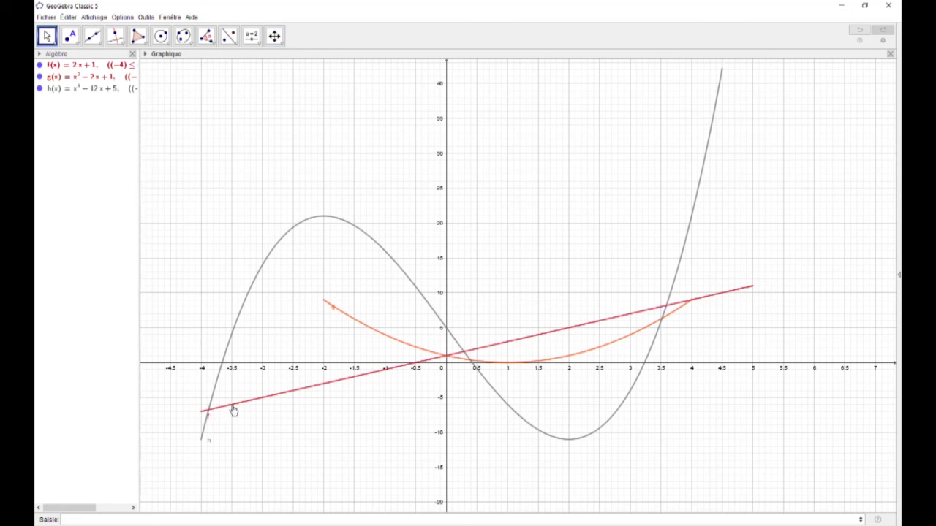
pyautogui.click(325, 383)
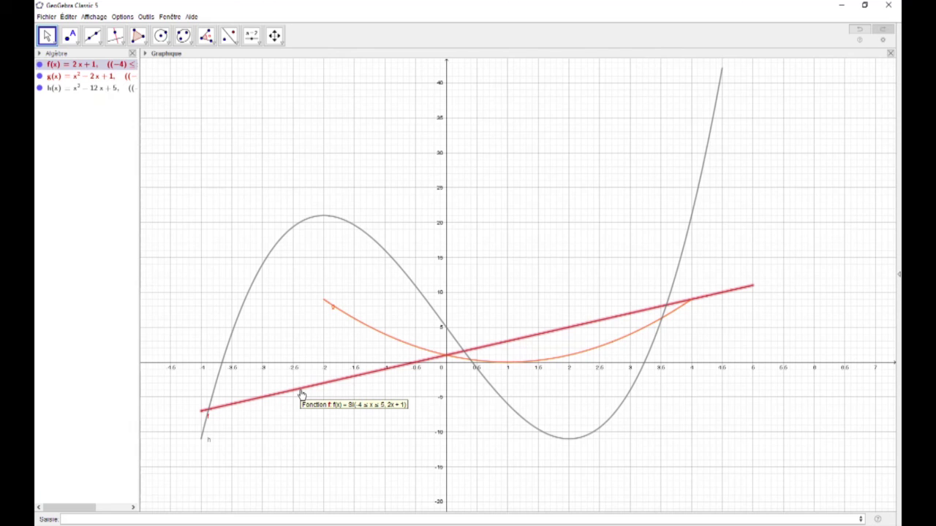
pyautogui.click(354, 321)
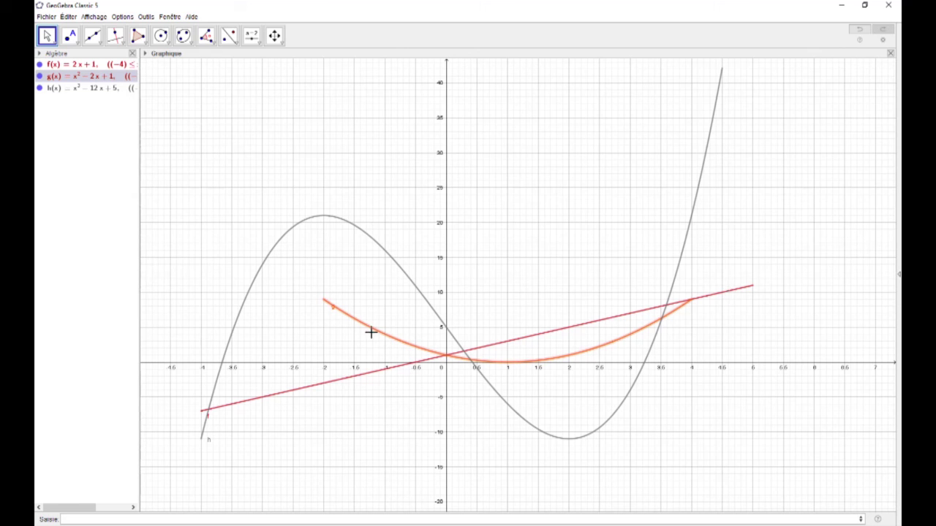
pyautogui.click(204, 439)
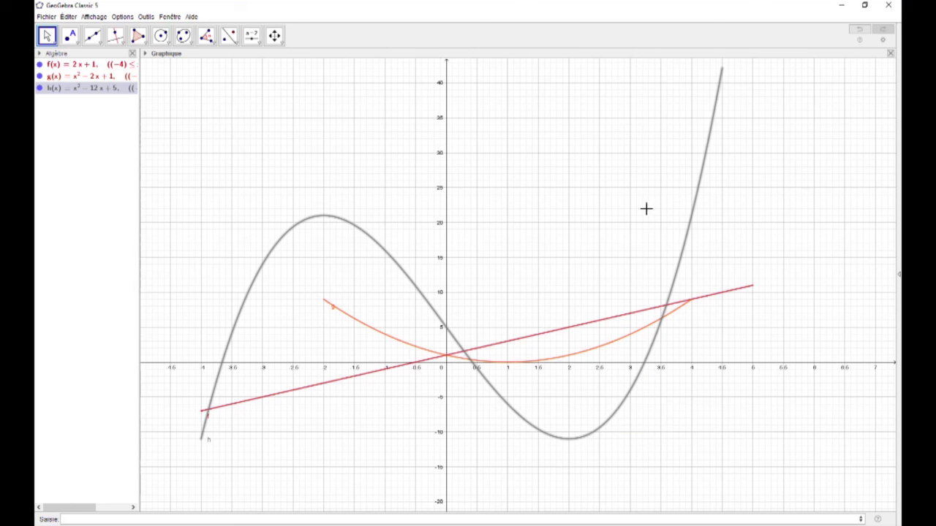
pyautogui.click(525, 277)
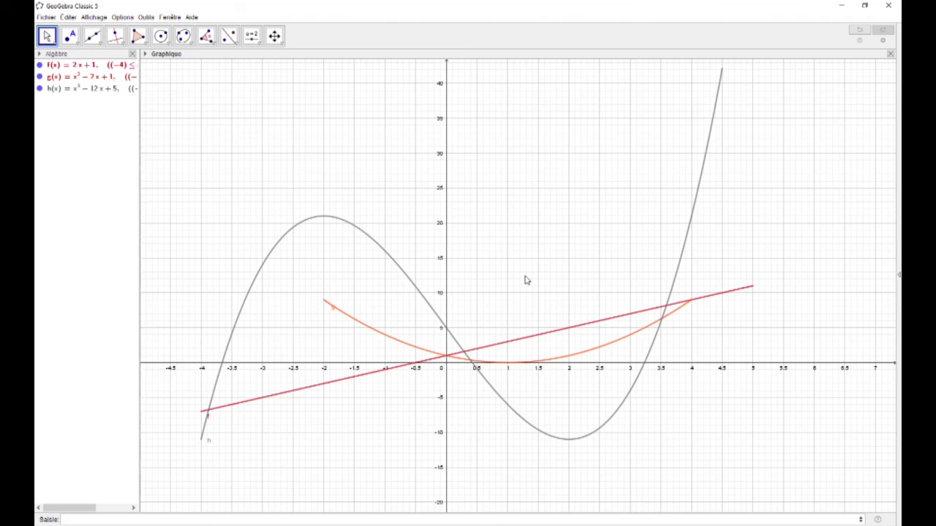